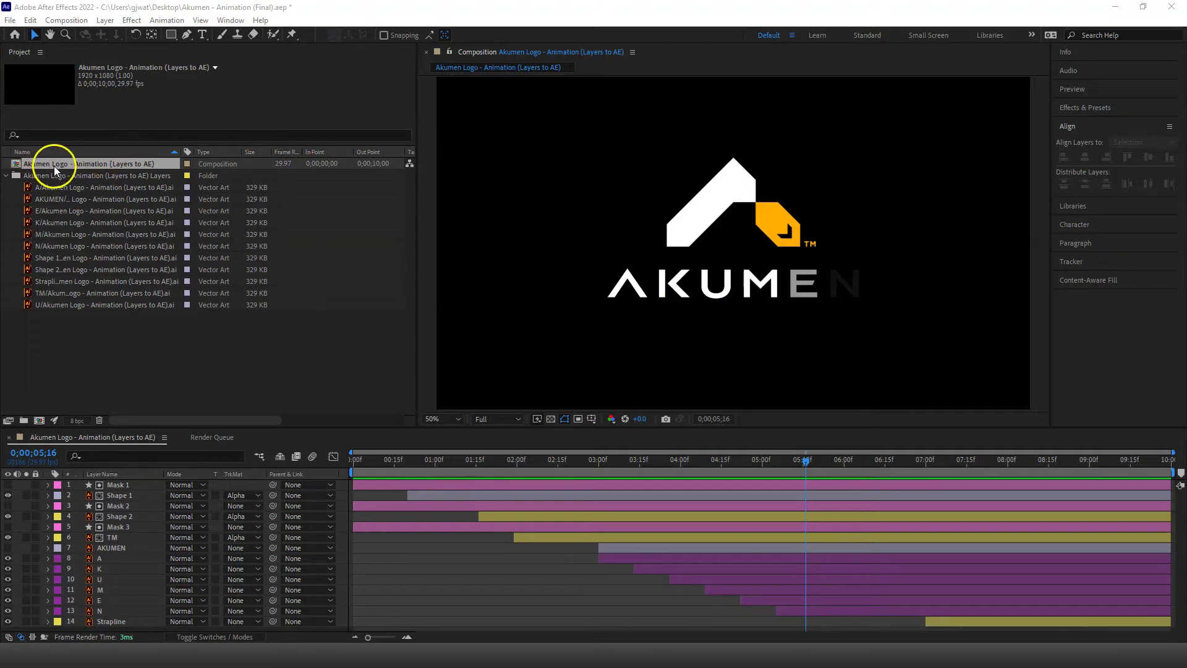
Open the LottieFiles extension and move its floating window up over the project and composition area
click(229, 21)
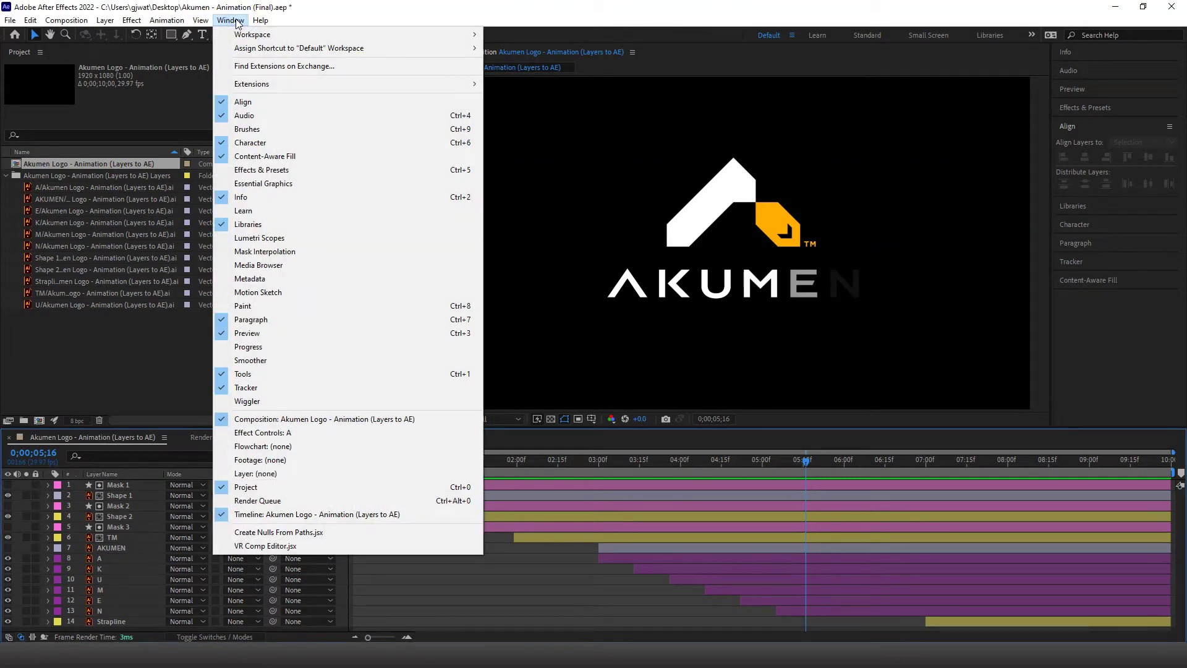
click(304, 85)
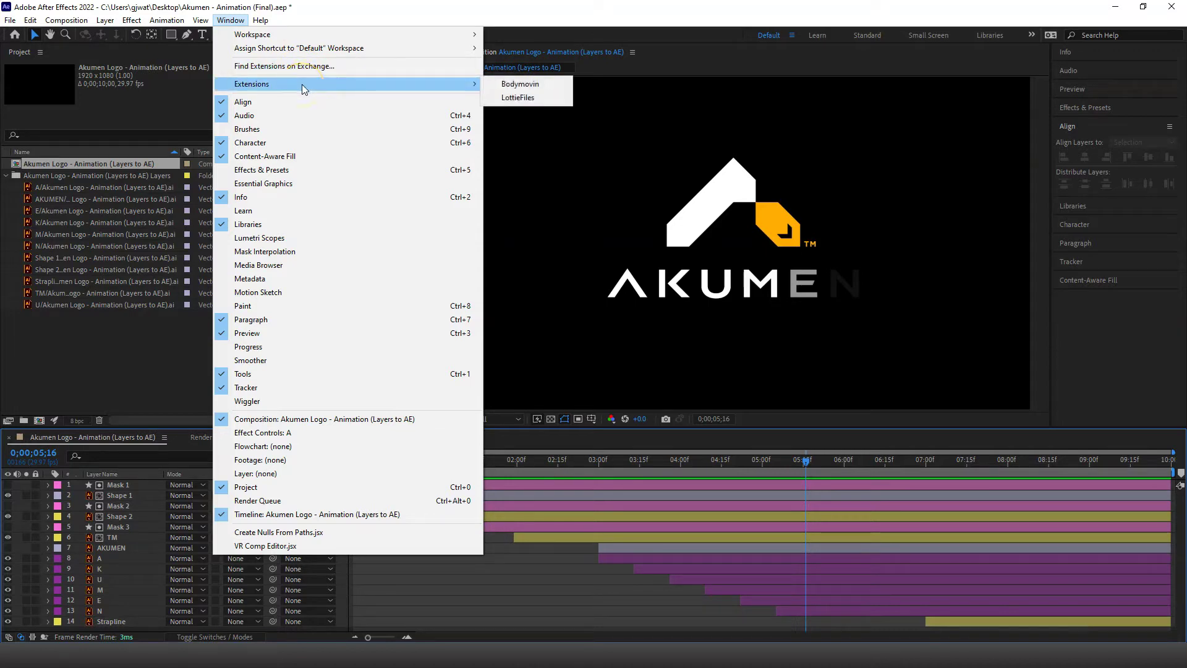
click(538, 87)
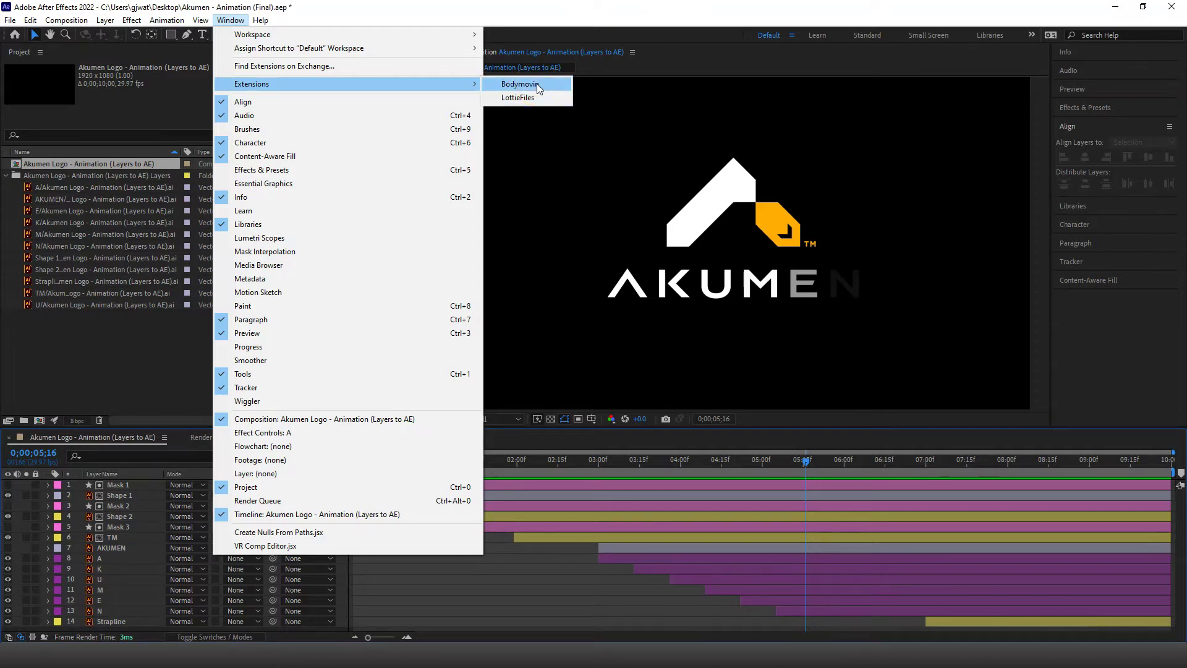
click(535, 98)
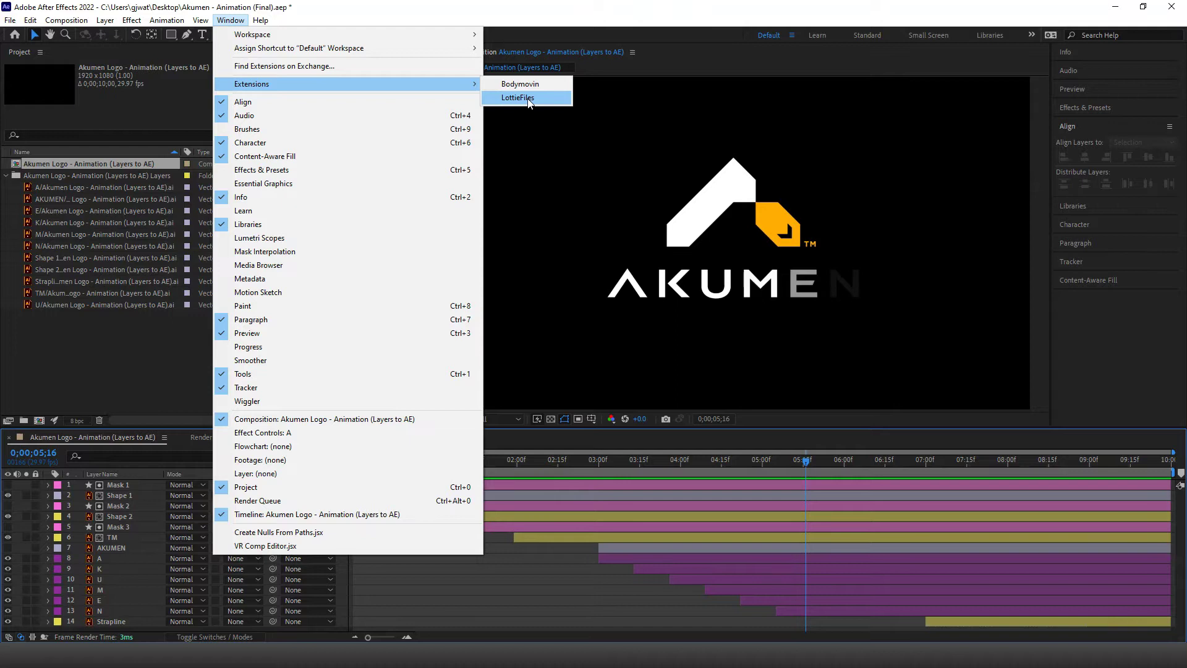
click(528, 98)
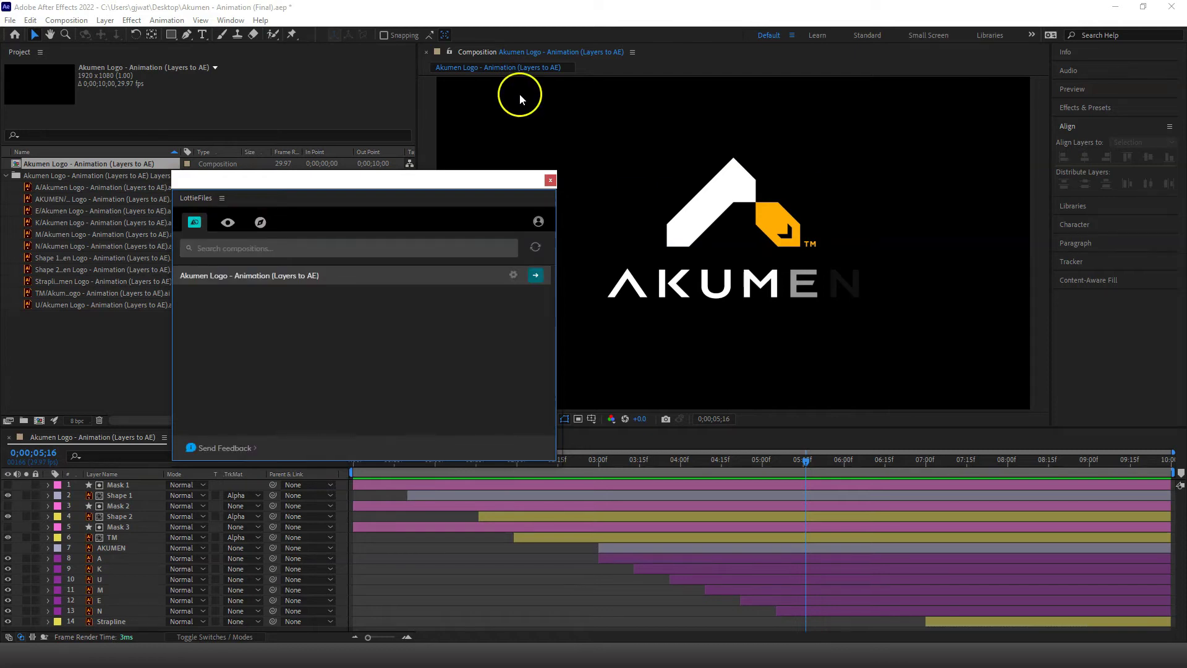
drag(484, 180, 560, 118)
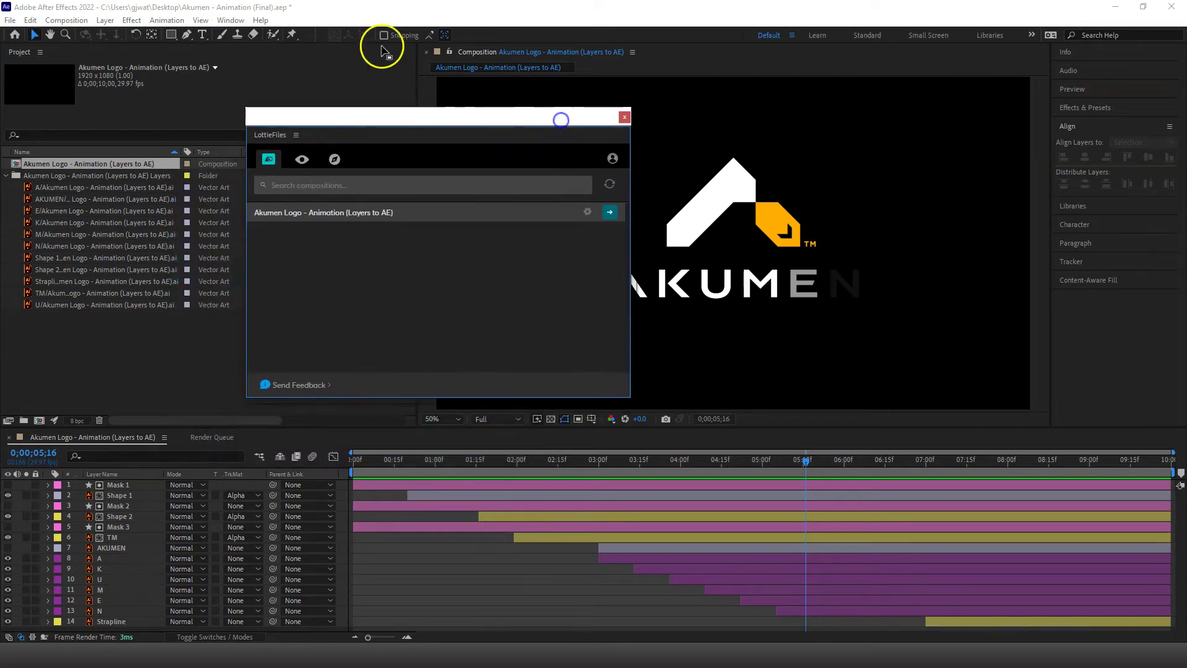
click(230, 20)
mouse_move(280, 84)
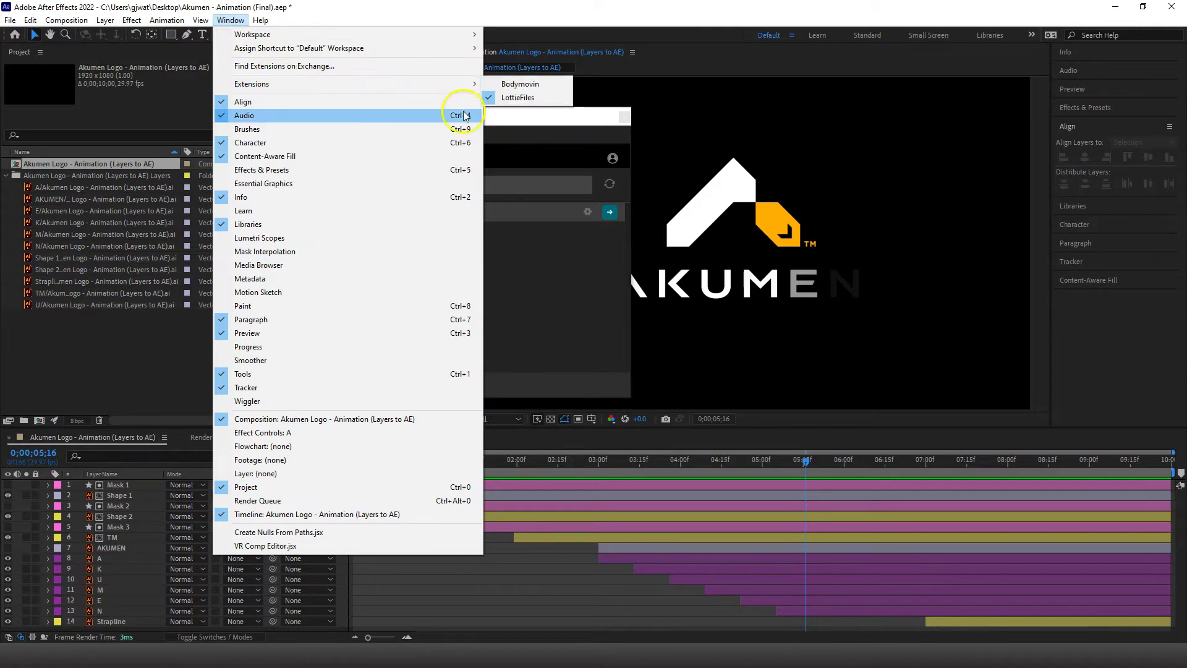
click(571, 118)
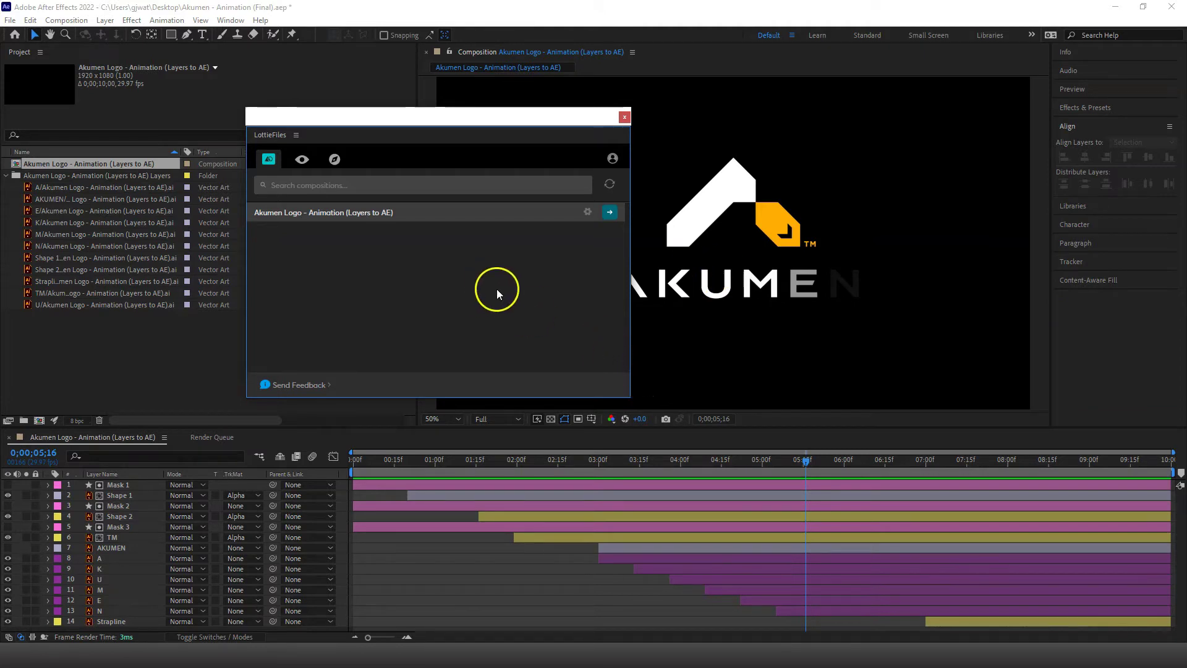
In the Akumen Logo composition's Lottie export settings, turn off Extra comps and save, enlarging the window to show all options
click(316, 212)
click(585, 212)
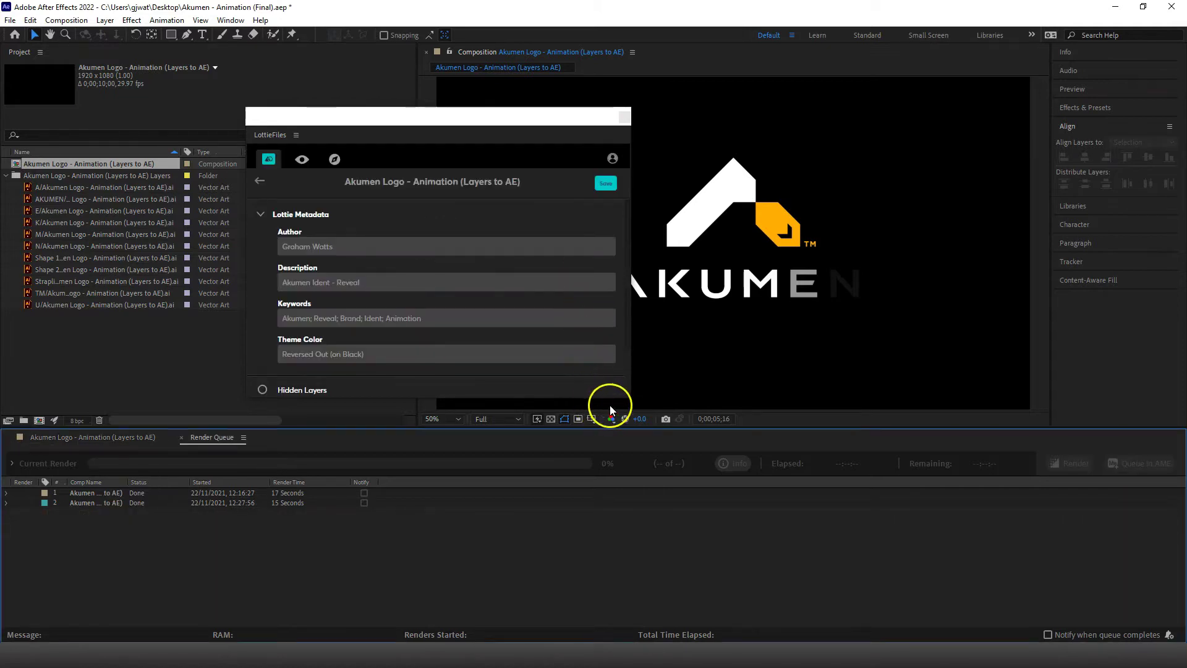
drag(609, 398, 641, 589)
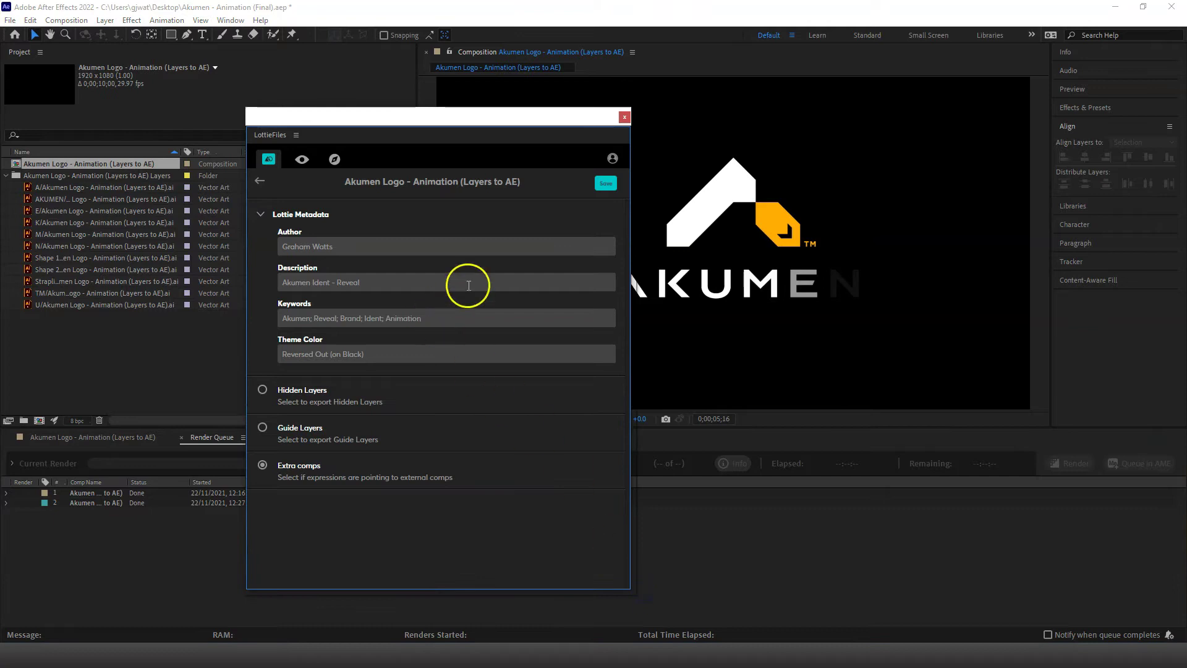
click(357, 246)
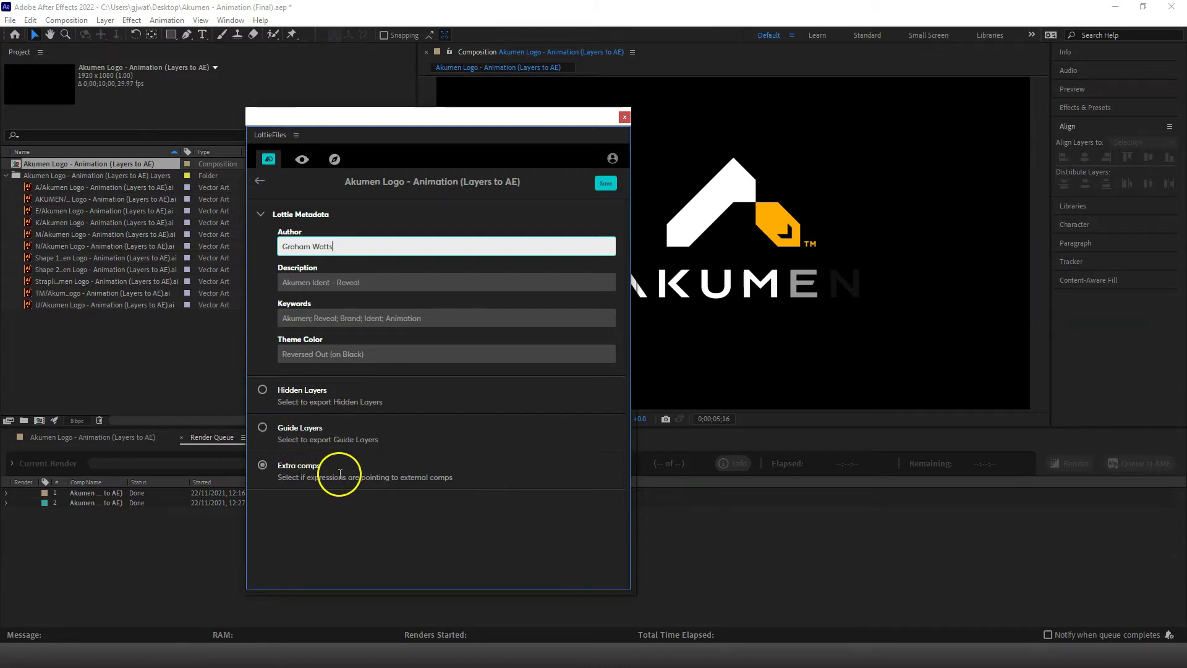
click(264, 466)
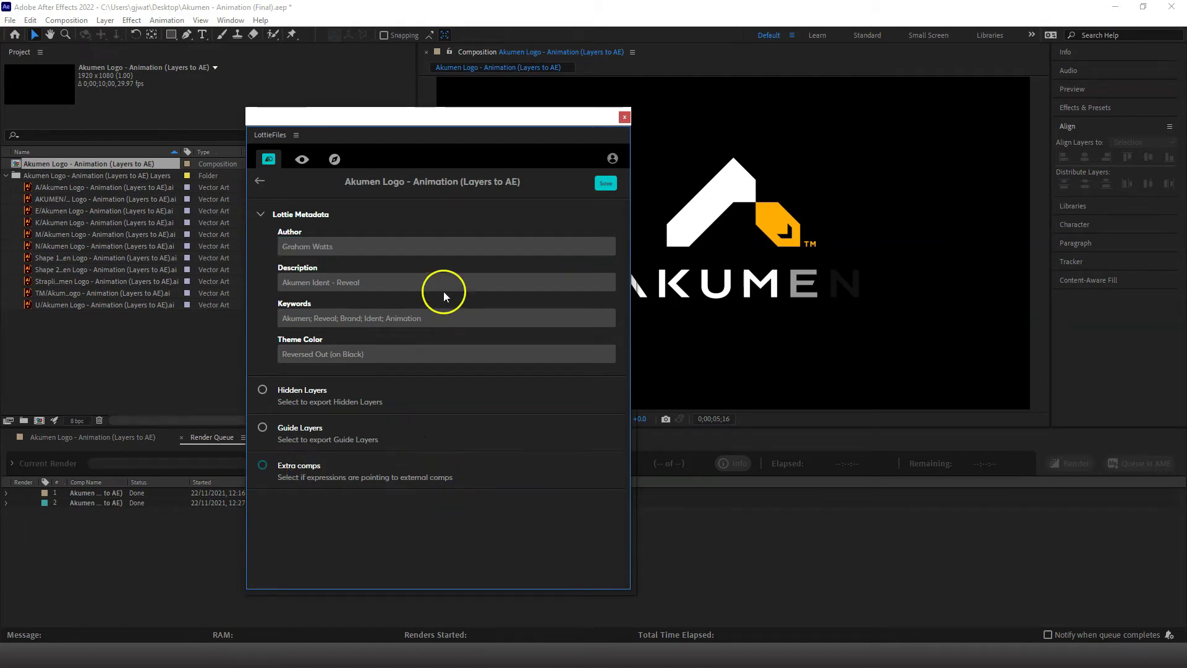
click(605, 183)
Review the extension's uploaded previews, free animation library and logged-in account details
click(300, 160)
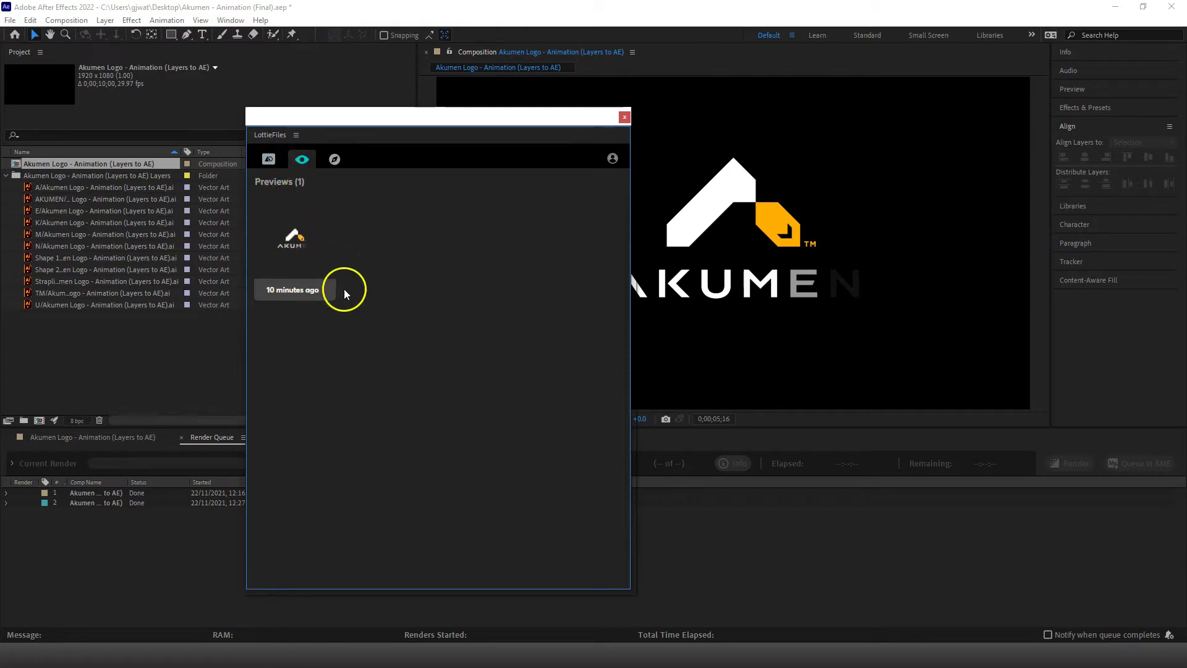
click(335, 160)
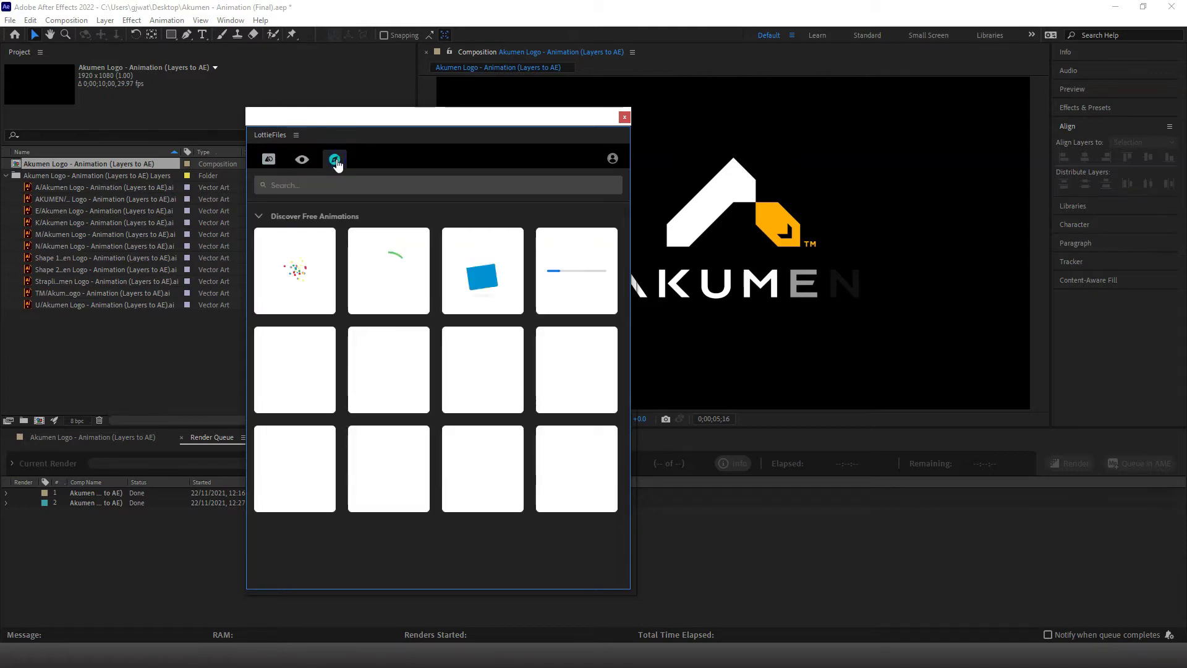
click(302, 160)
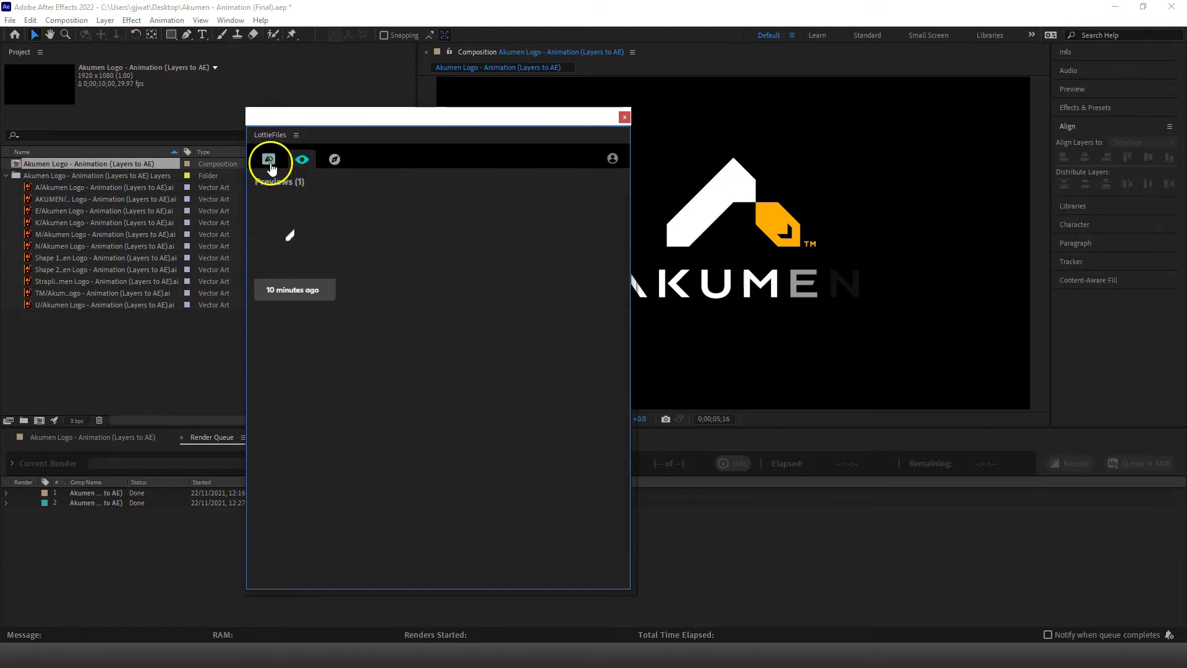
click(612, 158)
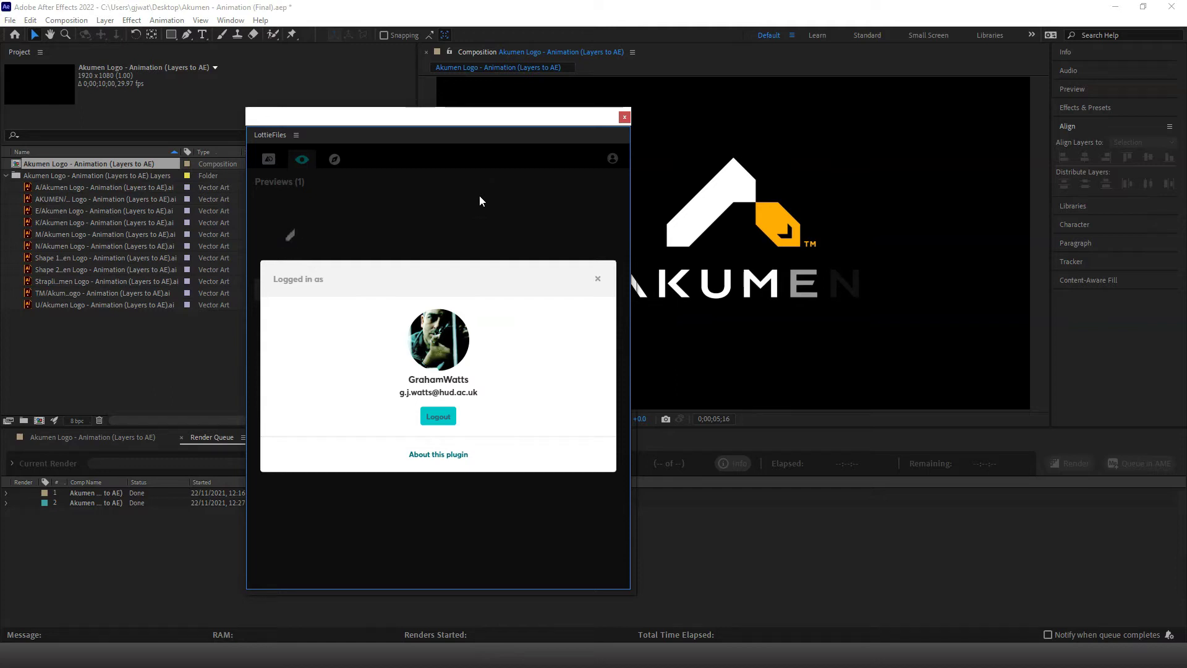
click(597, 279)
click(597, 280)
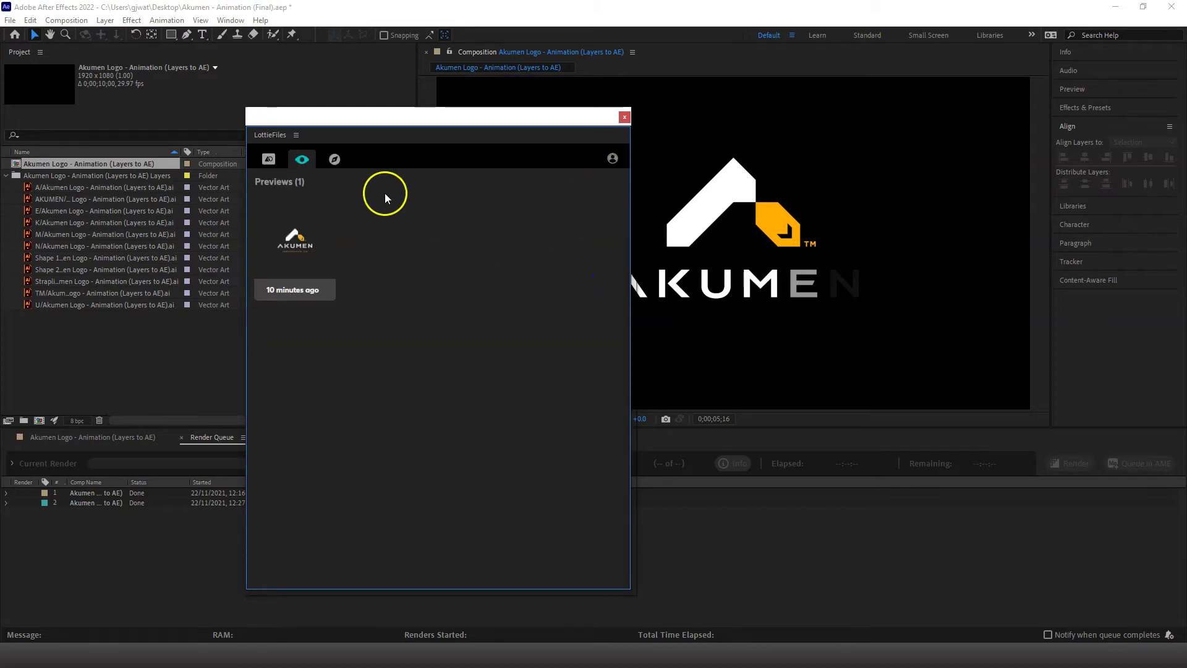
Render the Akumen Logo composition as a Lottie with a black (#000000) preview background and inspect its render graph
click(269, 159)
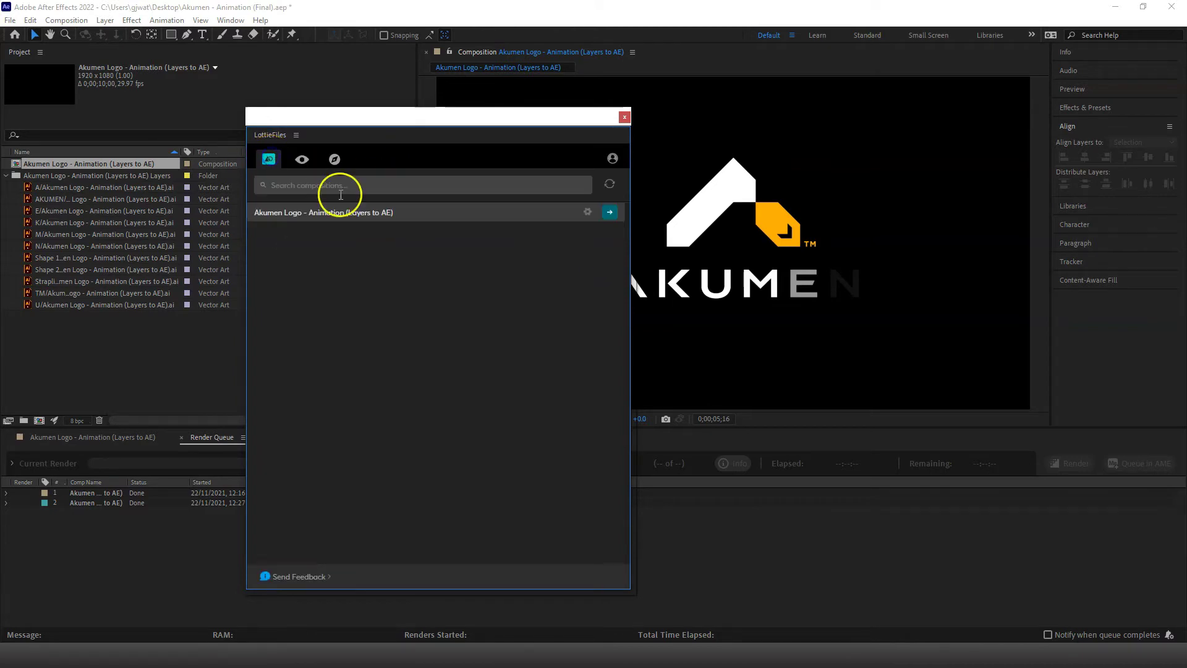
click(609, 212)
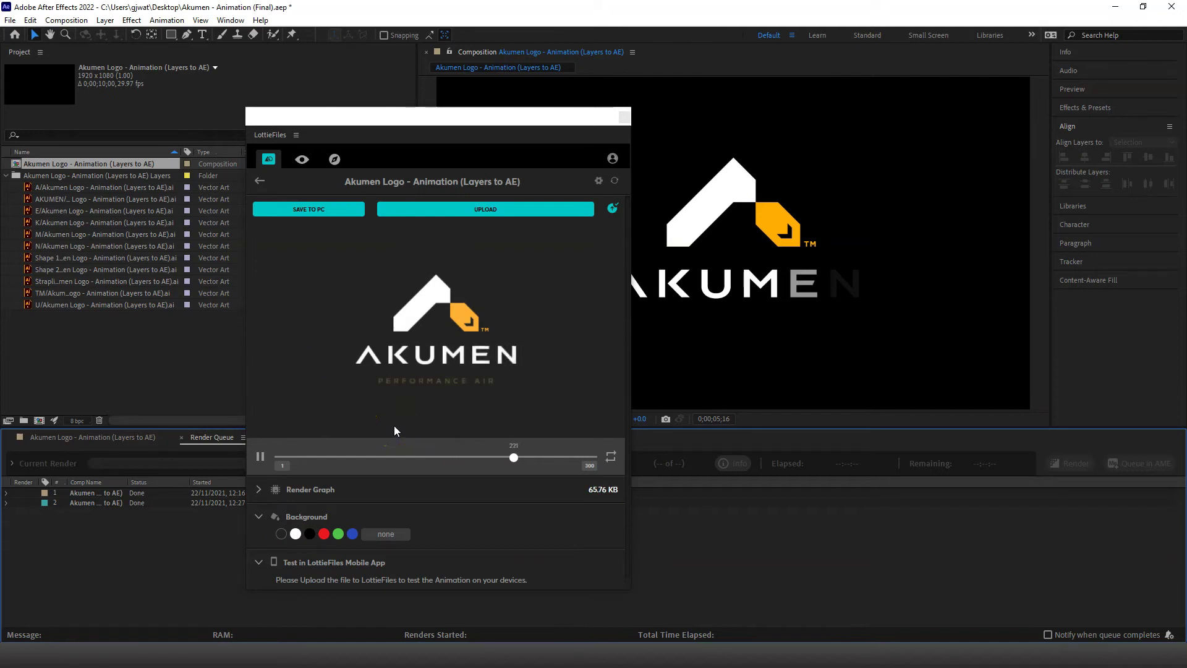
click(310, 518)
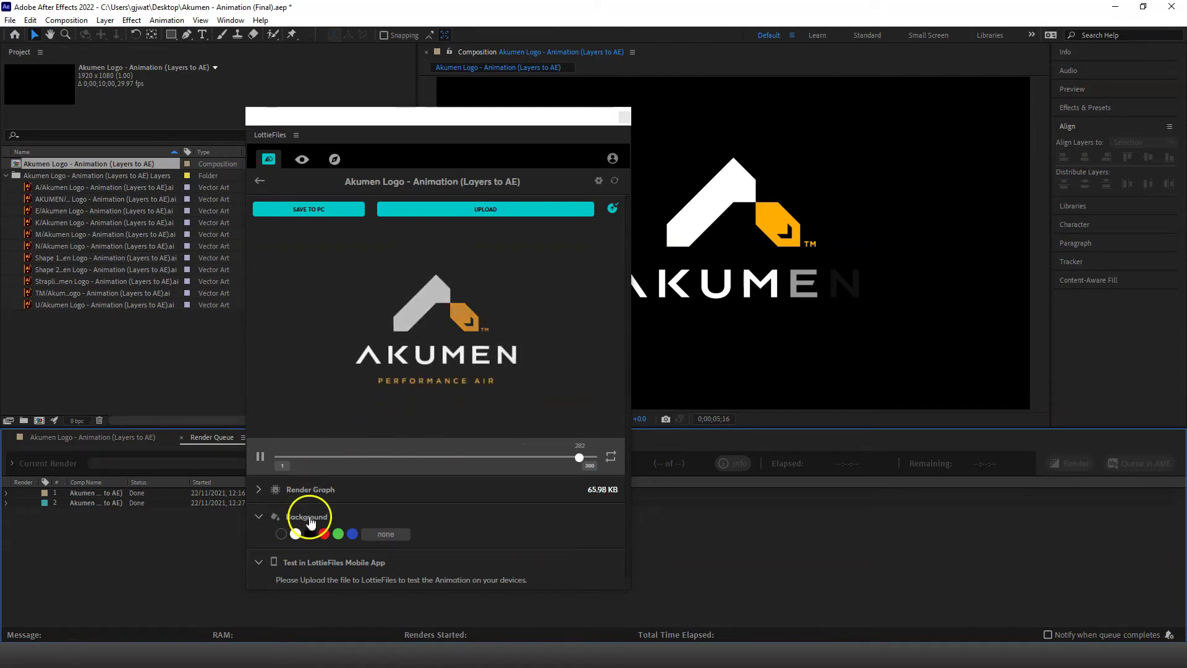
click(309, 534)
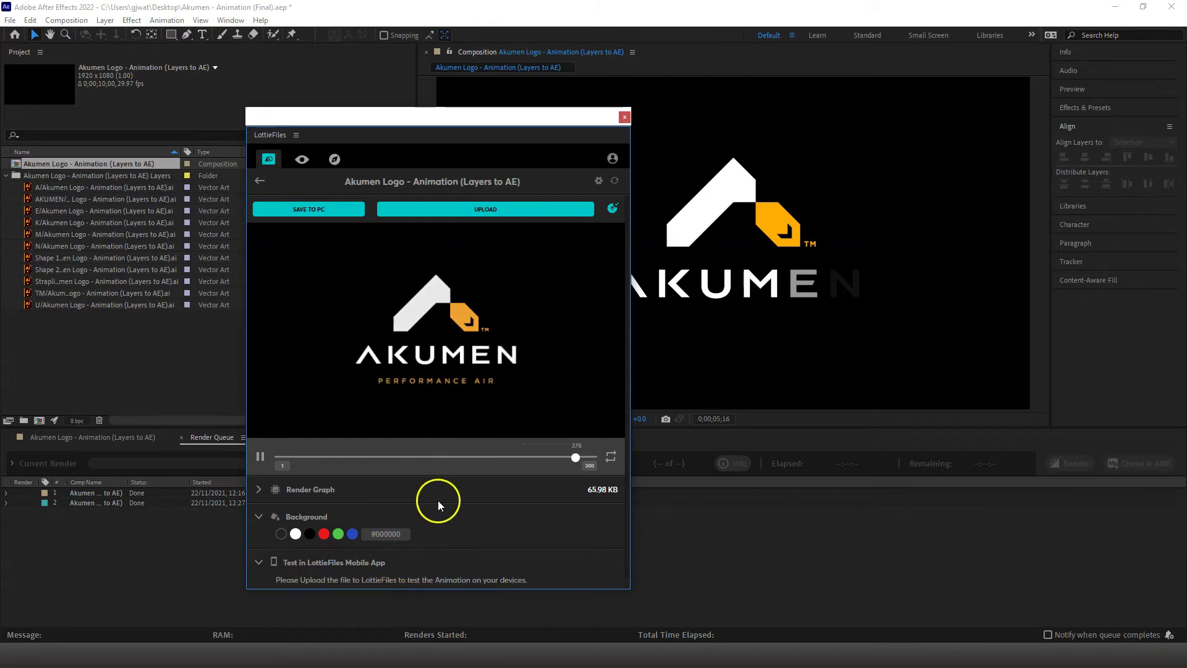
click(259, 489)
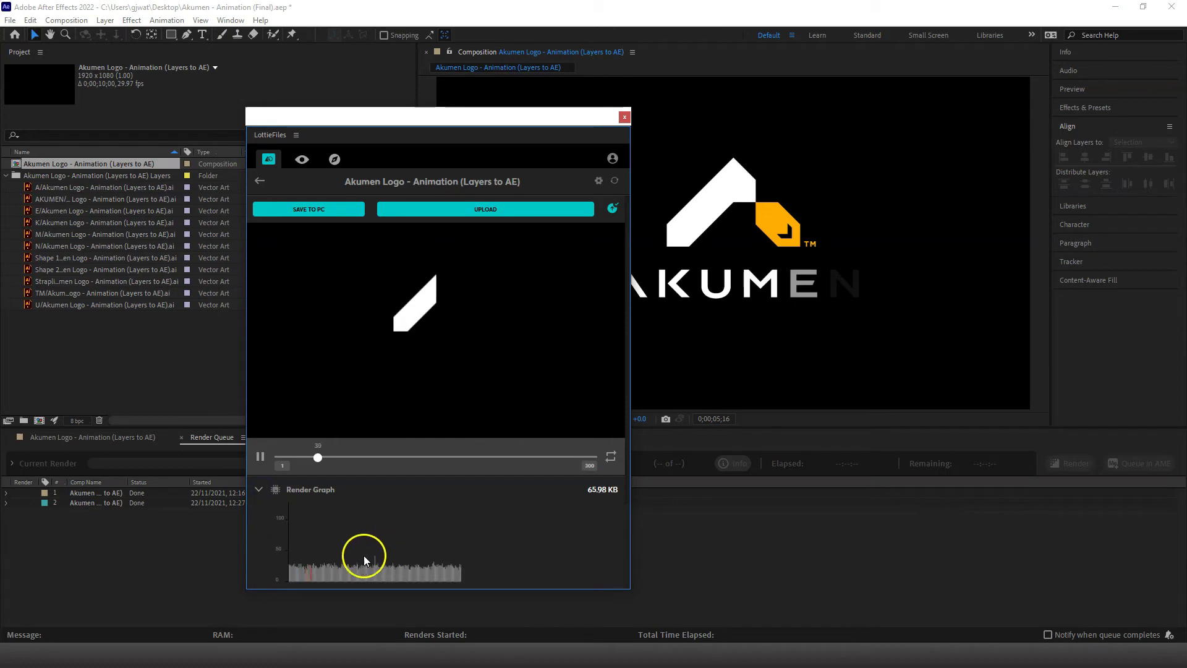
click(258, 491)
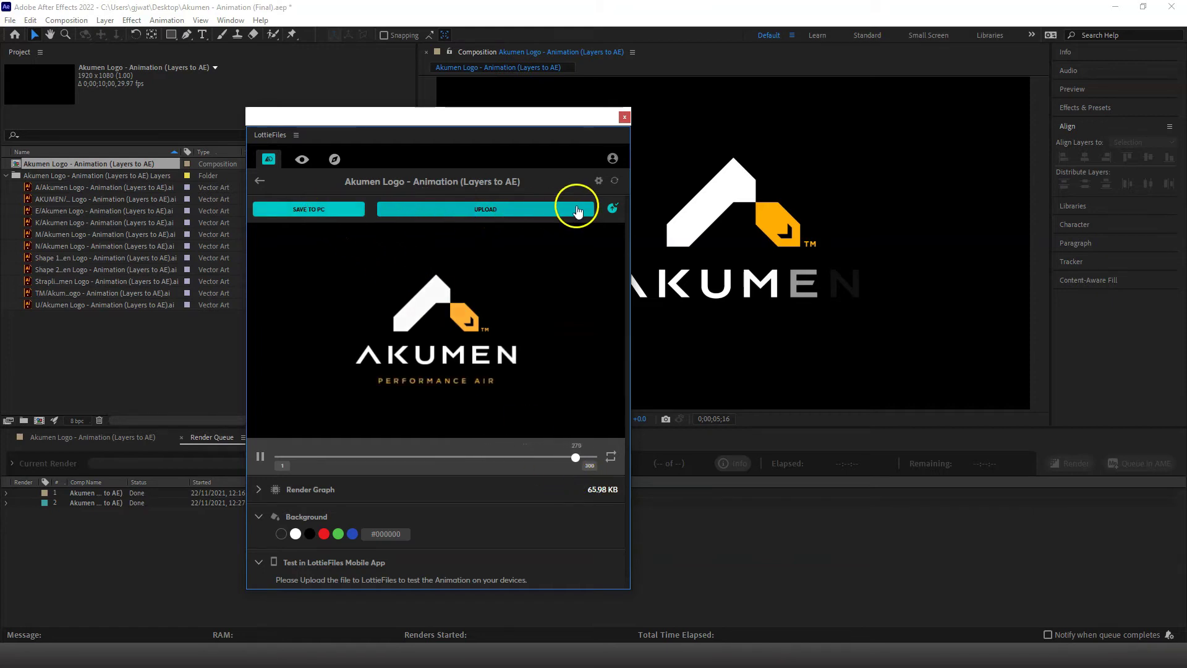
Upload the rendered logo animation to LottieFiles and open its newest entry among the previews
click(528, 210)
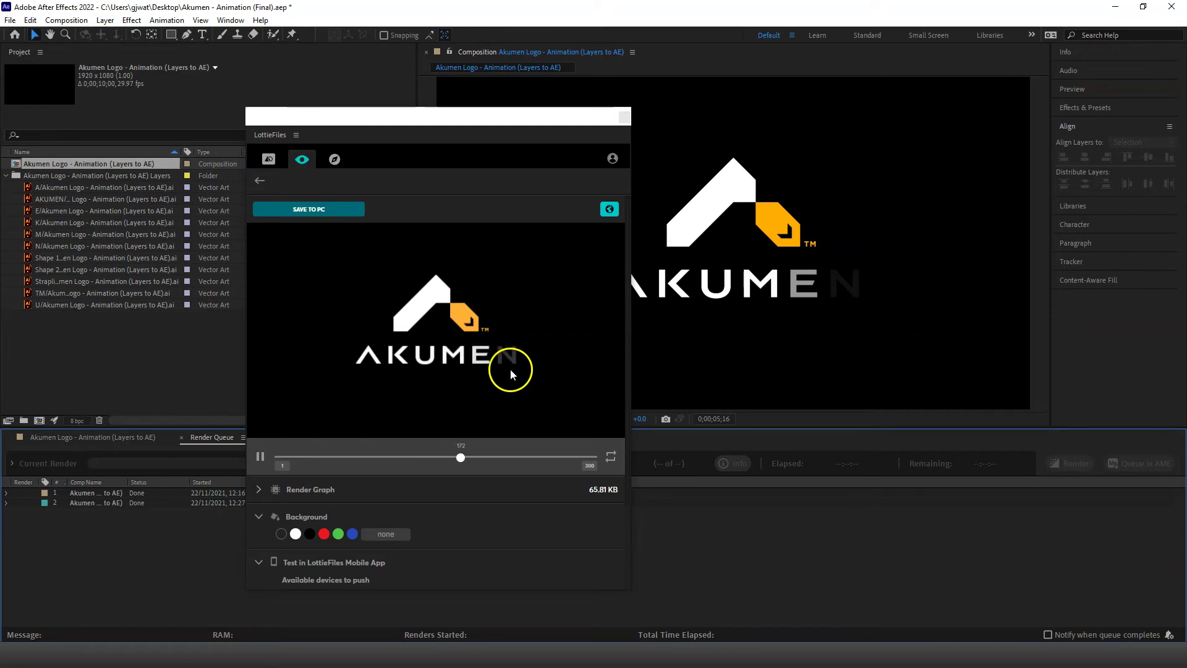
click(259, 180)
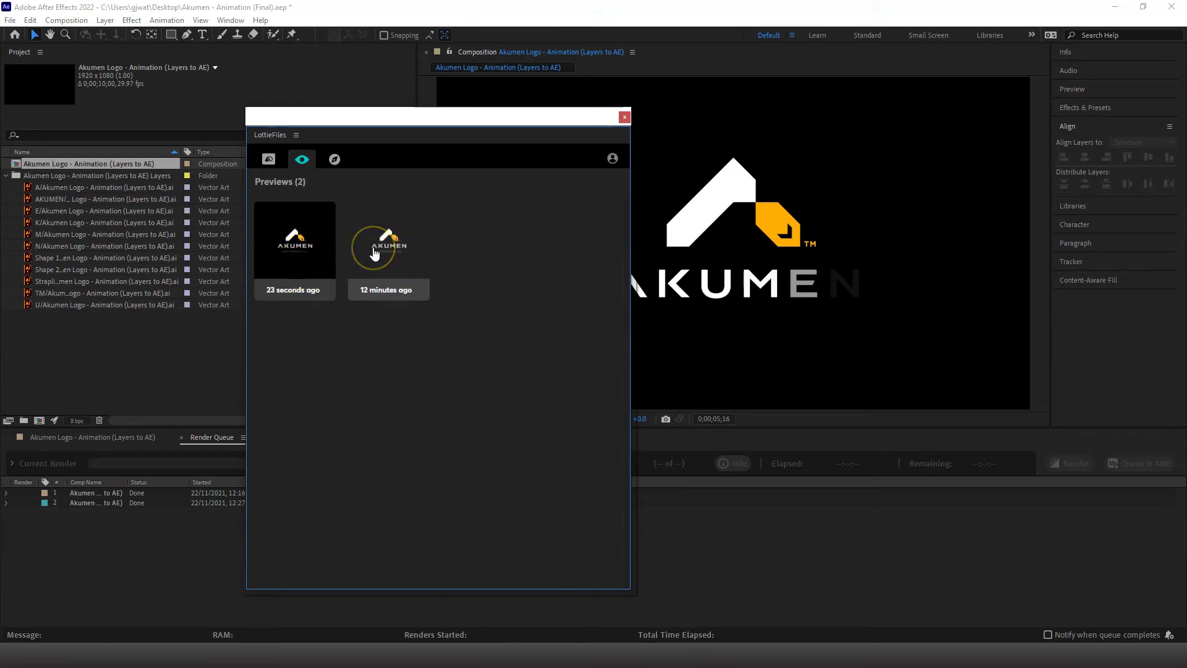
click(290, 244)
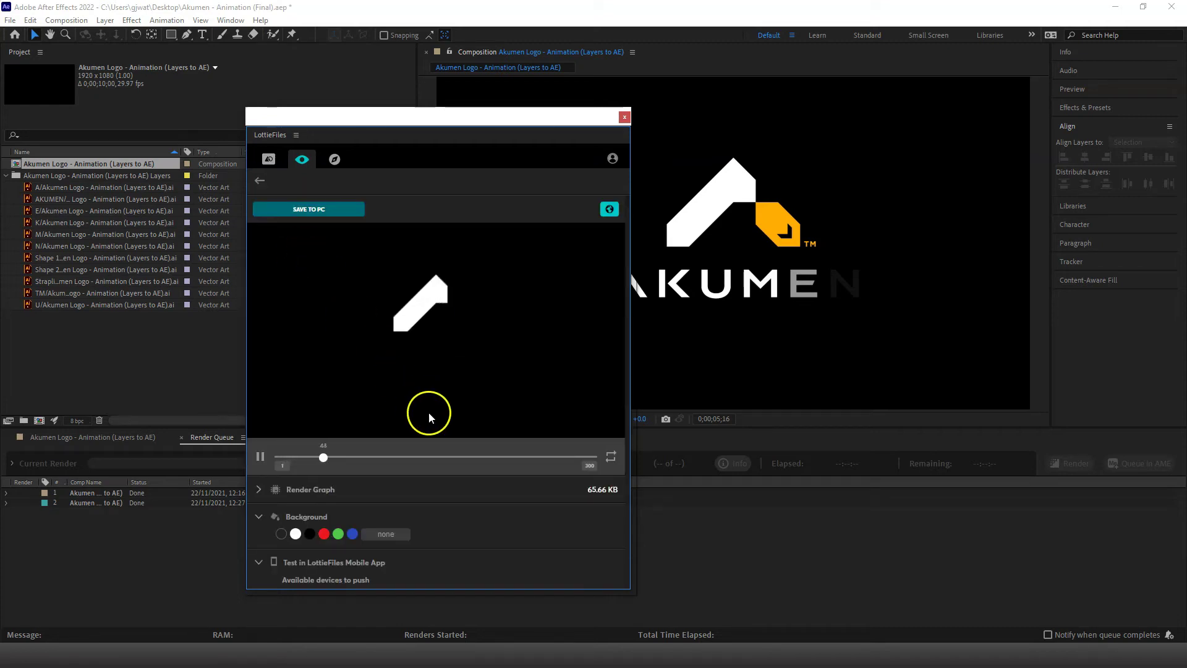
Display the QR code for testing the uploaded animation in the LottieFiles mobile app, and close the extension
scroll(429, 412, down, 3)
click(307, 478)
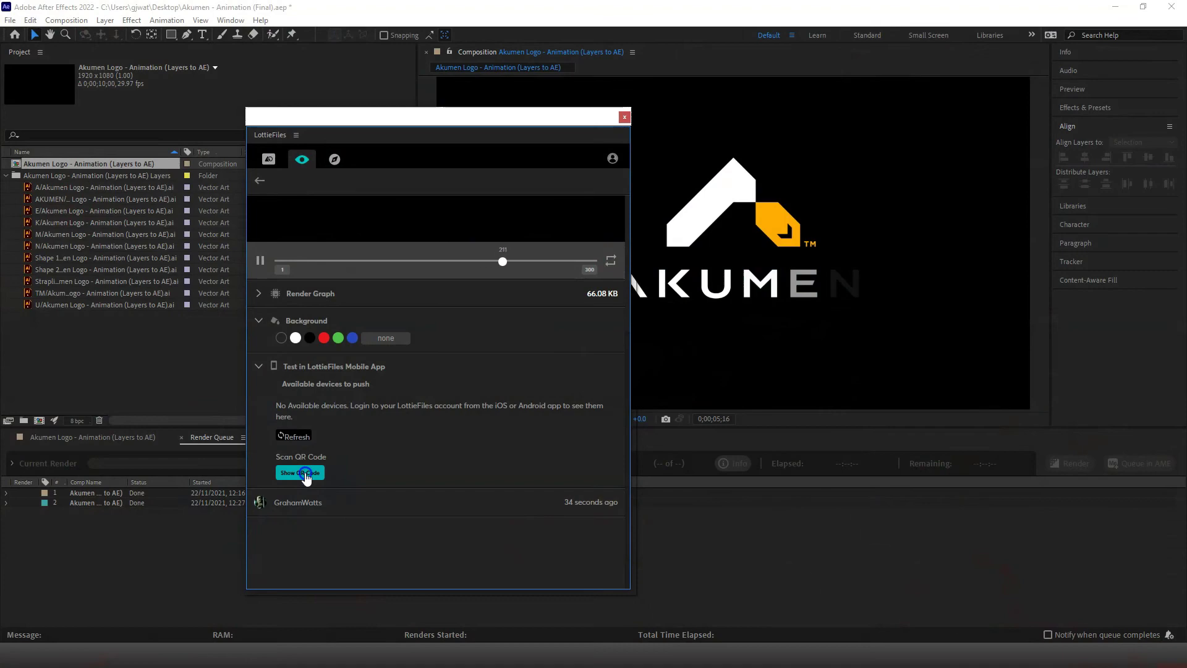
click(303, 472)
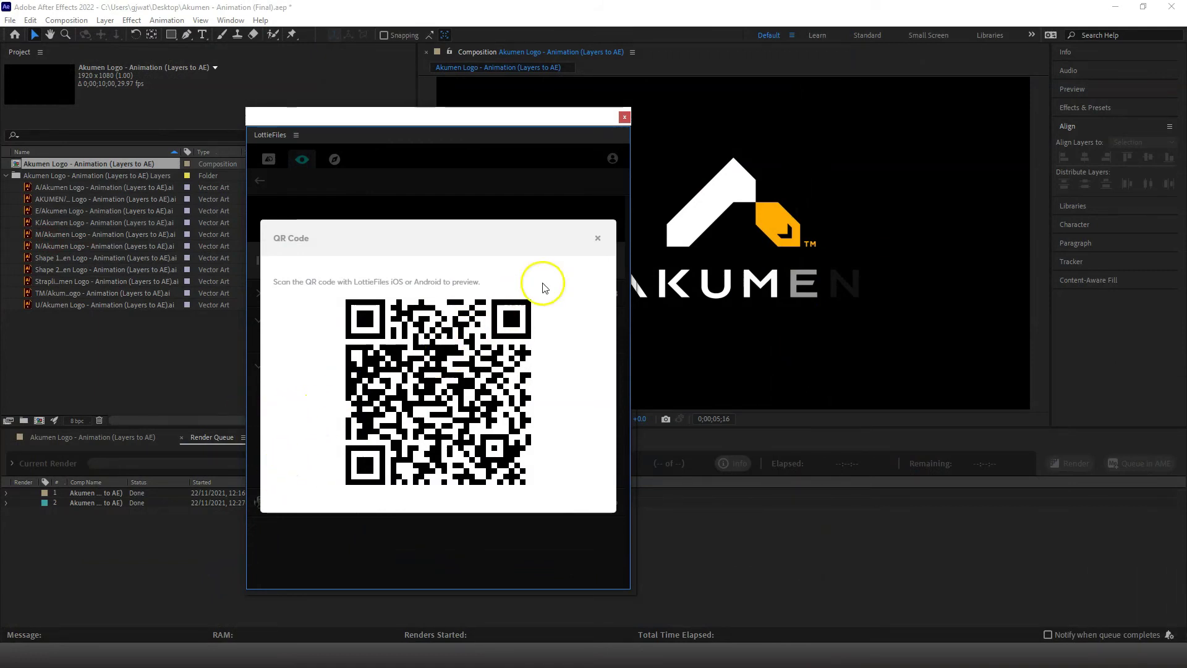
click(303, 162)
click(625, 117)
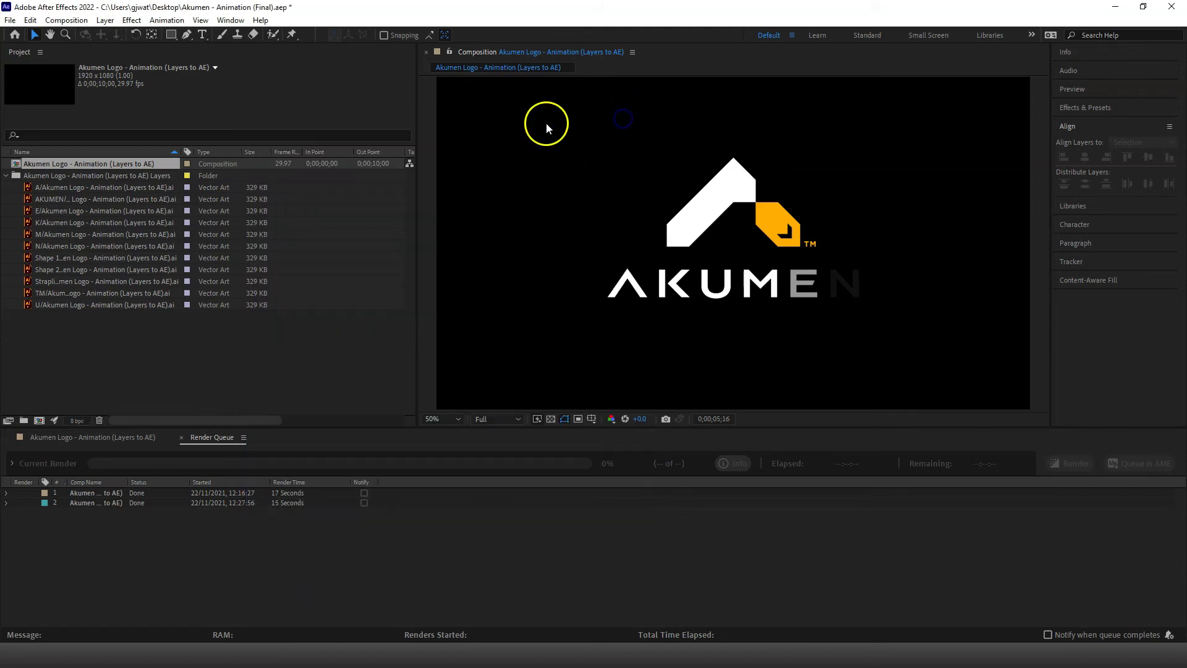
Save the project to the Desktop under the new name "Akumen - Animation (Final Lottie Version).aep"
click(10, 21)
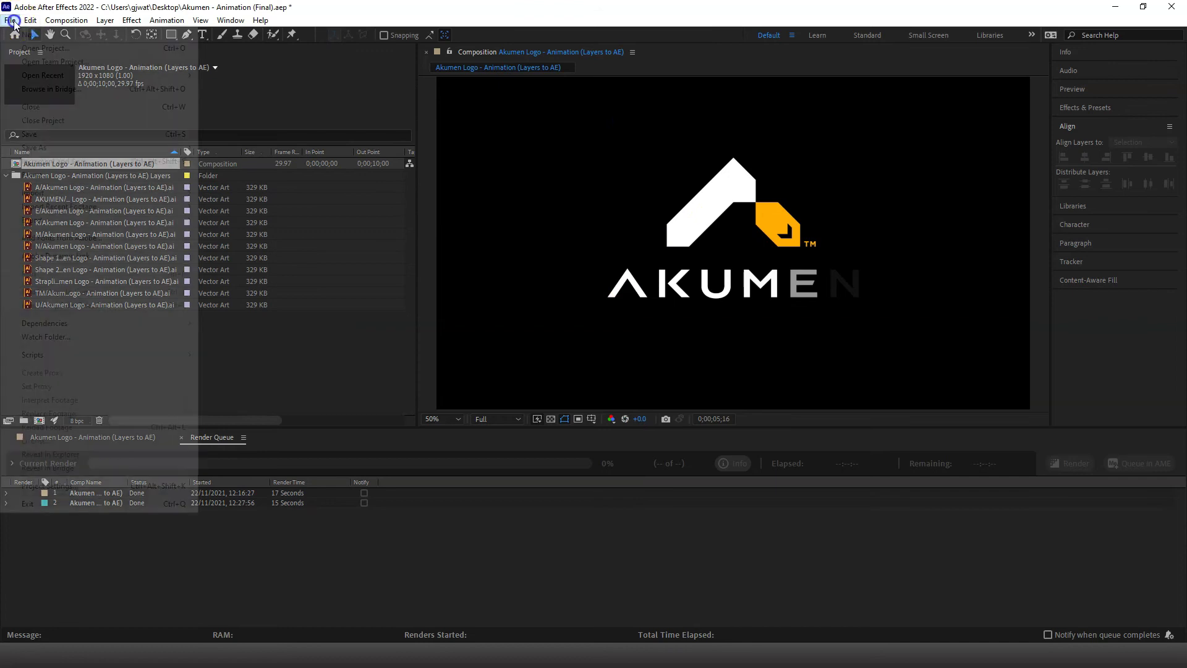
mouse_move(124, 149)
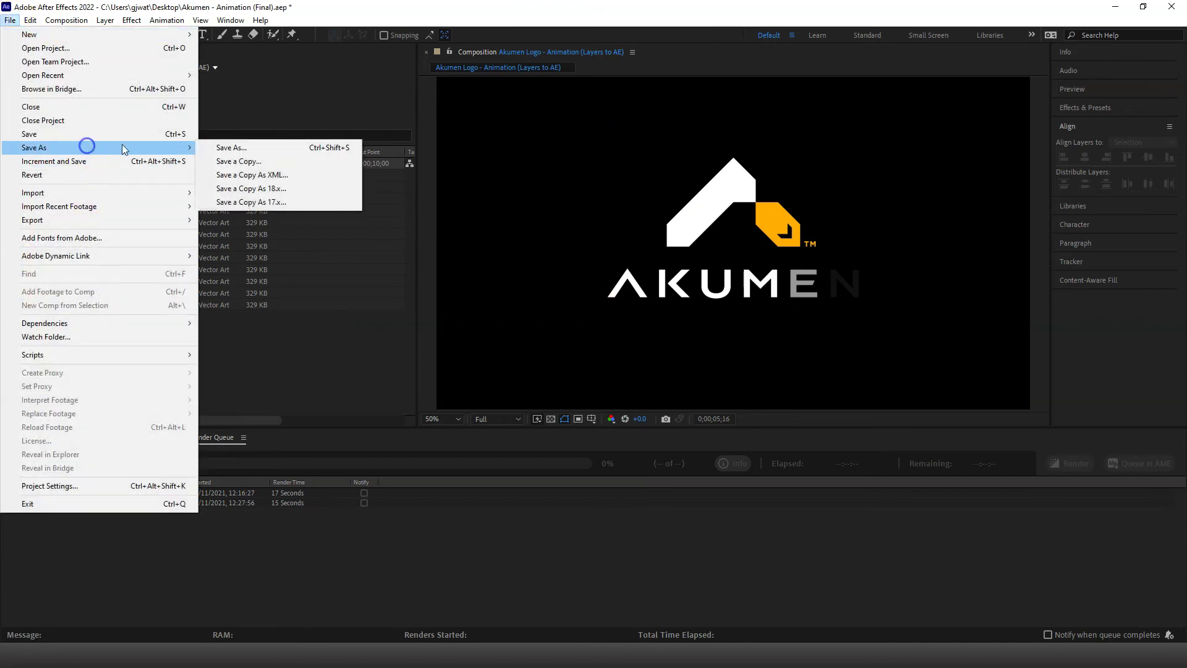
click(274, 150)
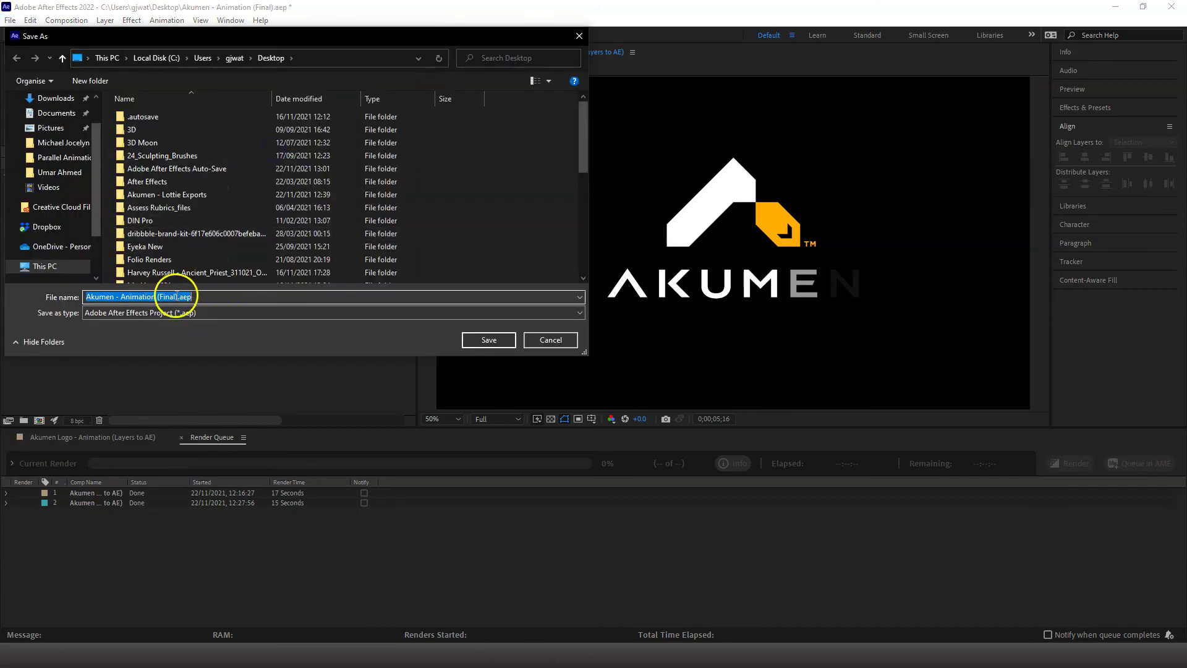
click(176, 296)
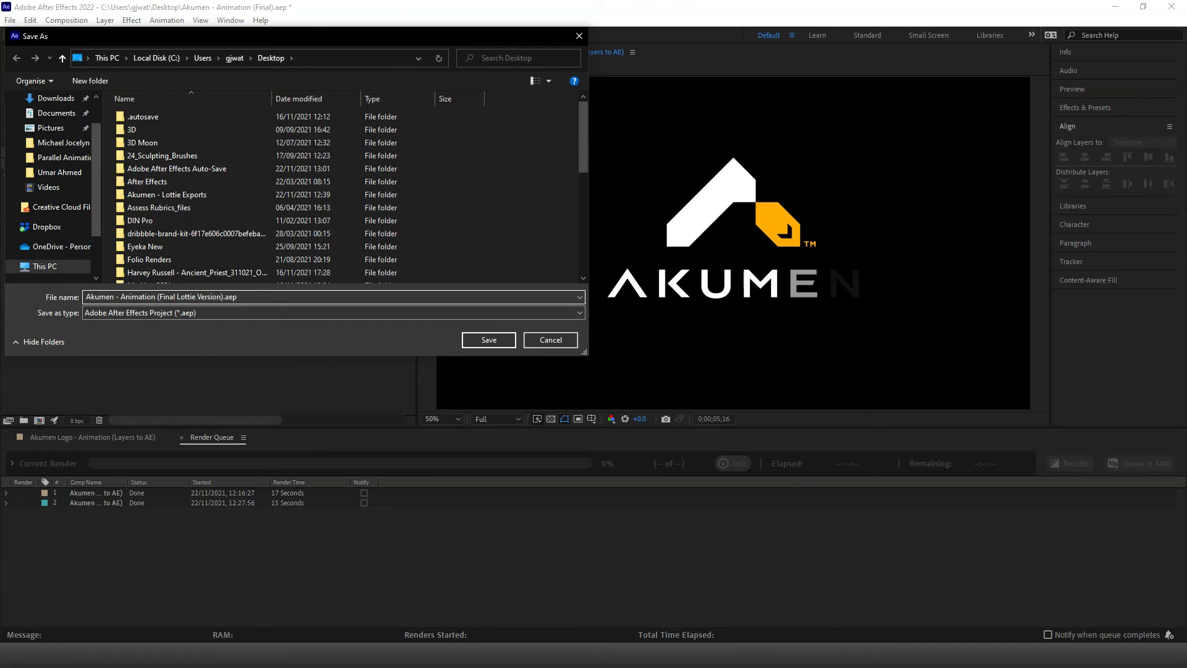
click(495, 339)
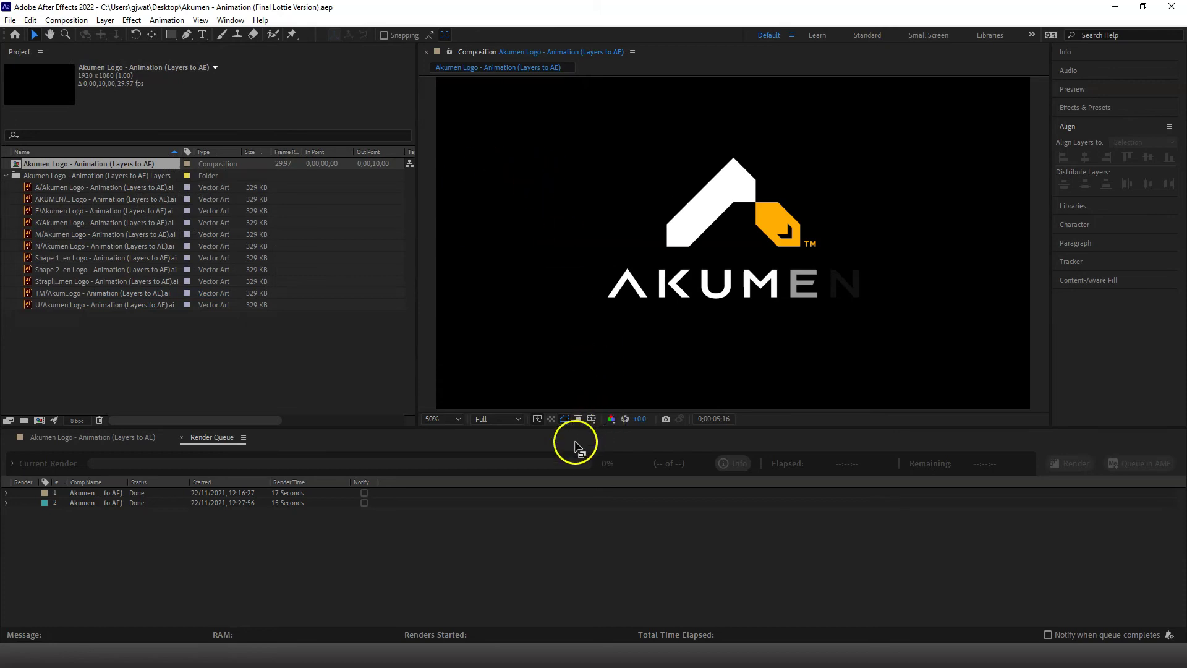
Switch to the LottieFiles website in the web browser
click(357, 650)
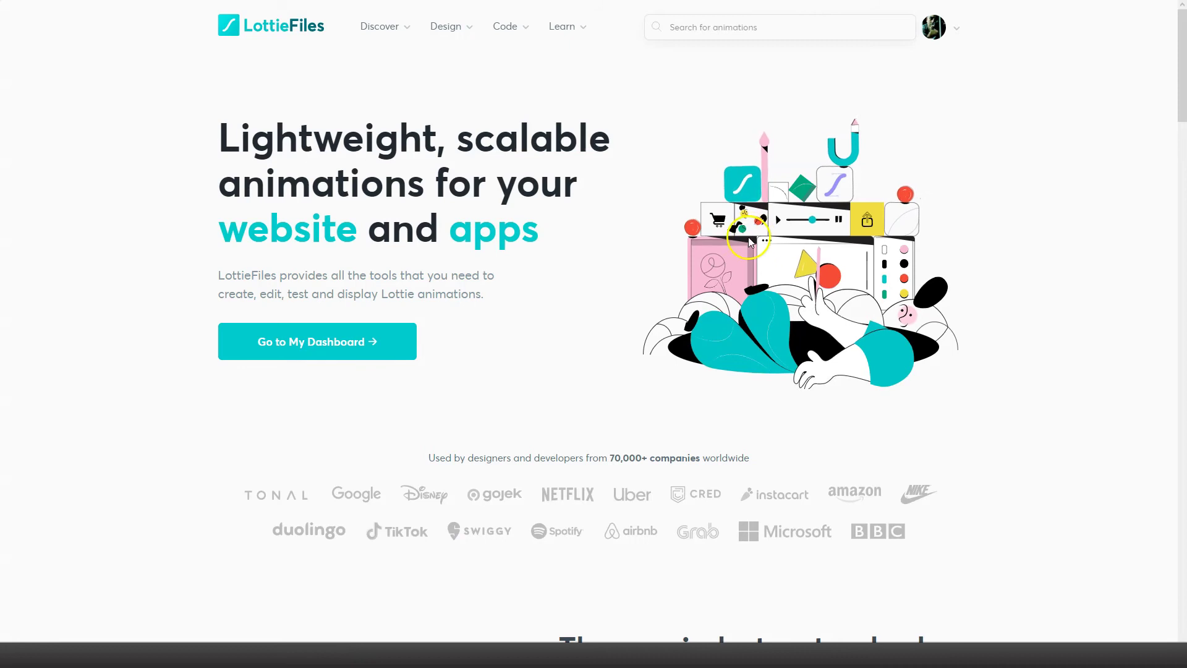
Open the newest Akumen logo animation, the one on a black background, from the account's private animations
click(953, 29)
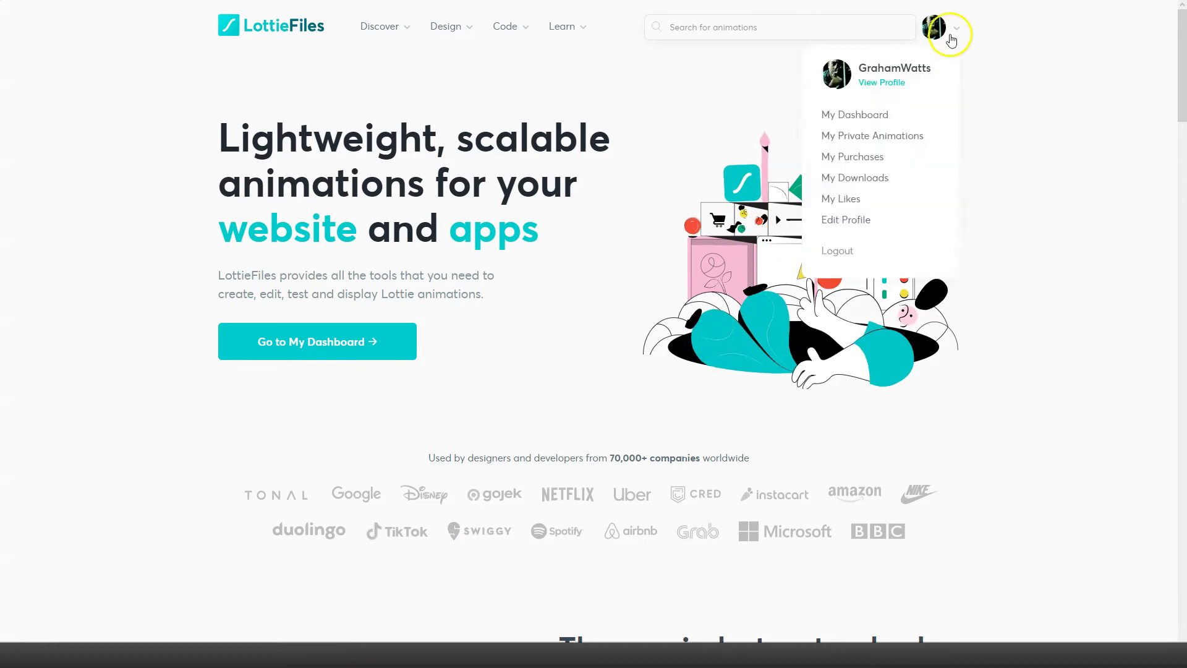
click(883, 122)
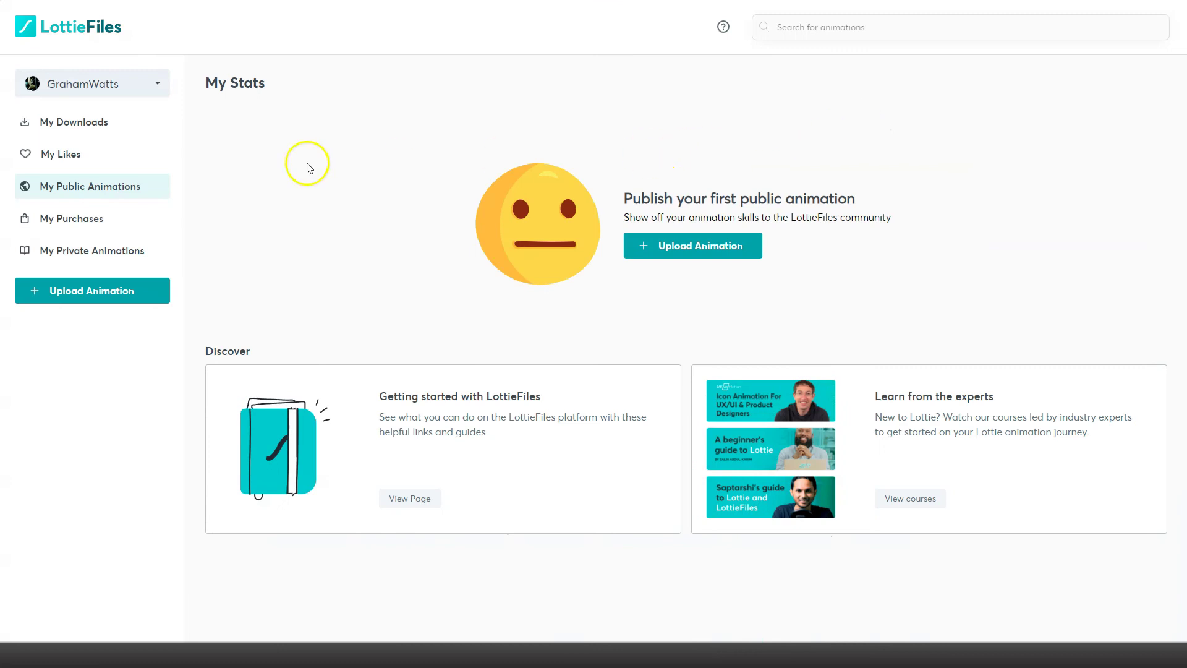
click(104, 255)
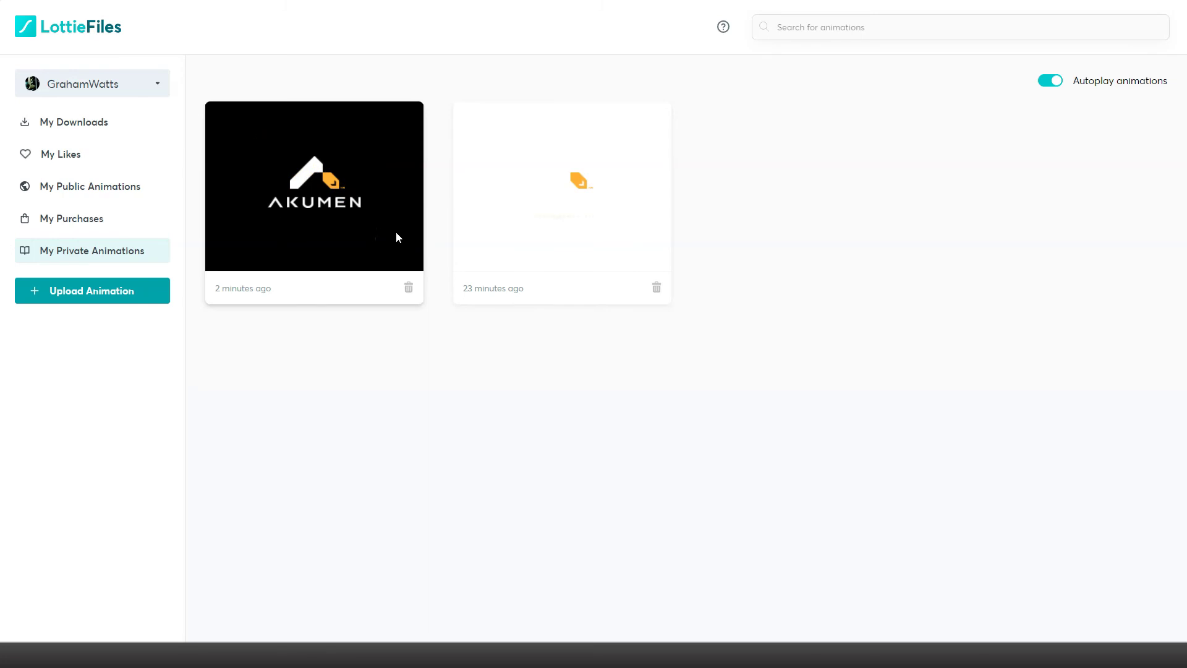
click(314, 222)
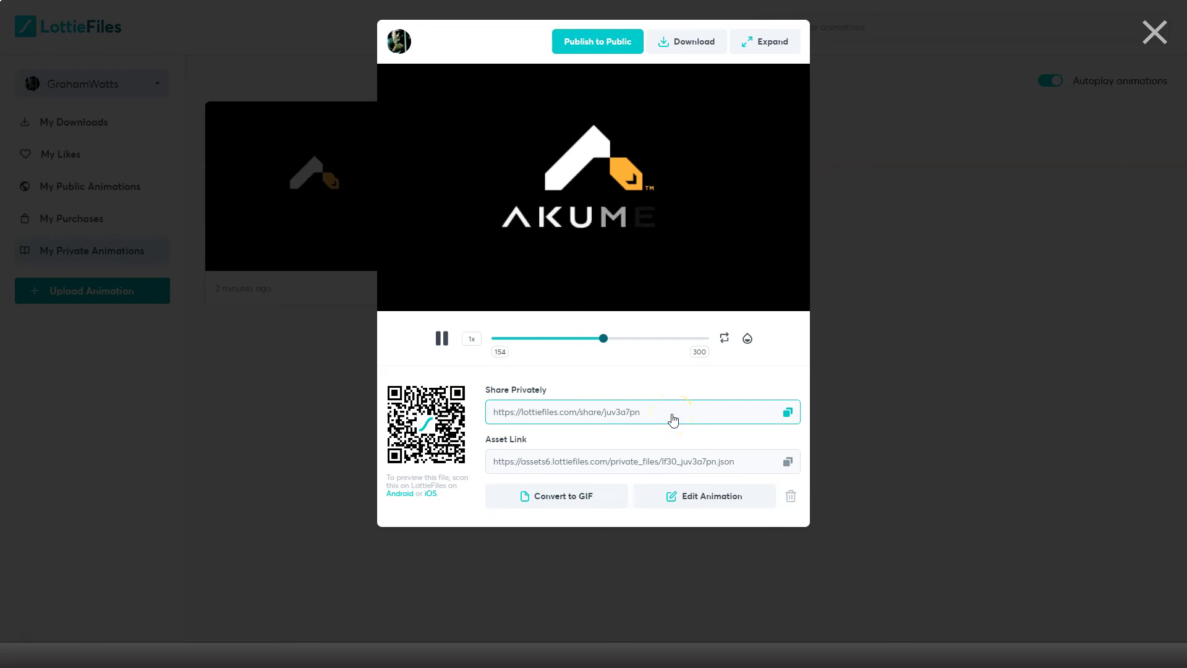
Copy the animation's private share link and download the animation as a JSON file, closing its details
click(789, 414)
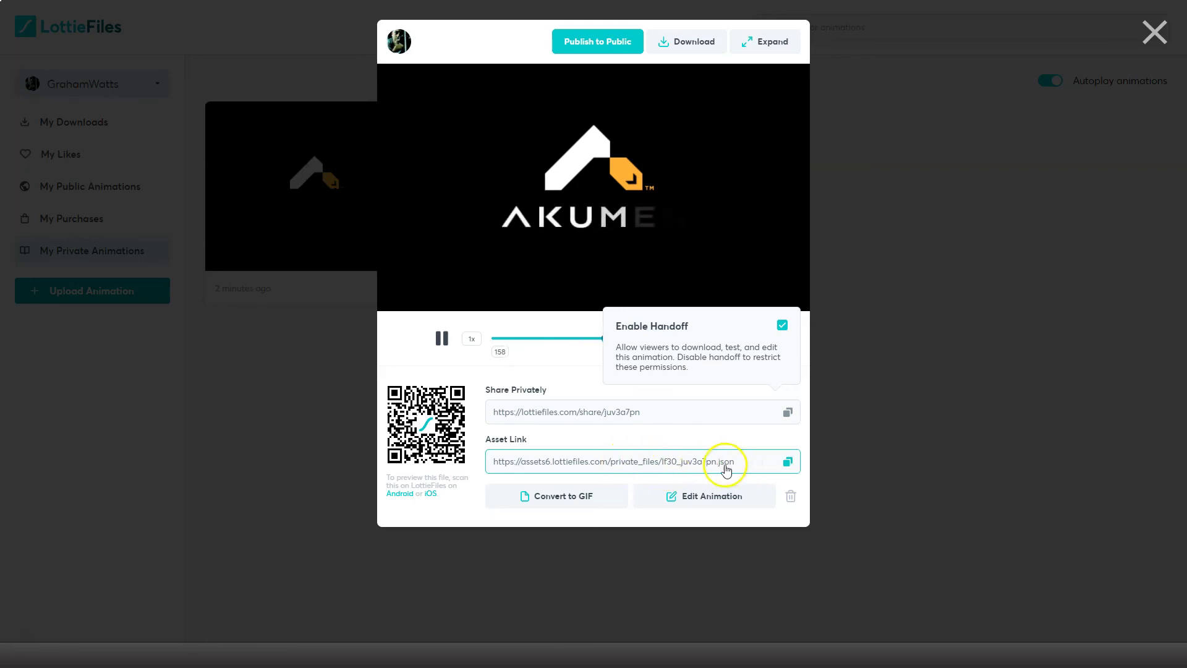
click(738, 499)
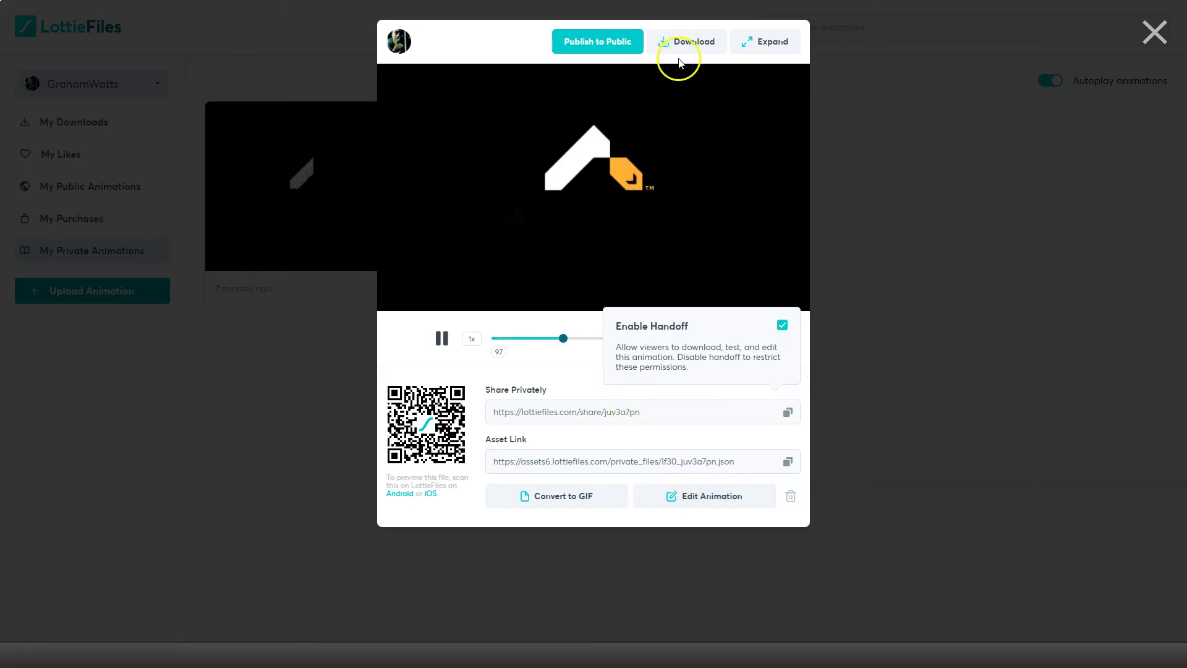
click(695, 48)
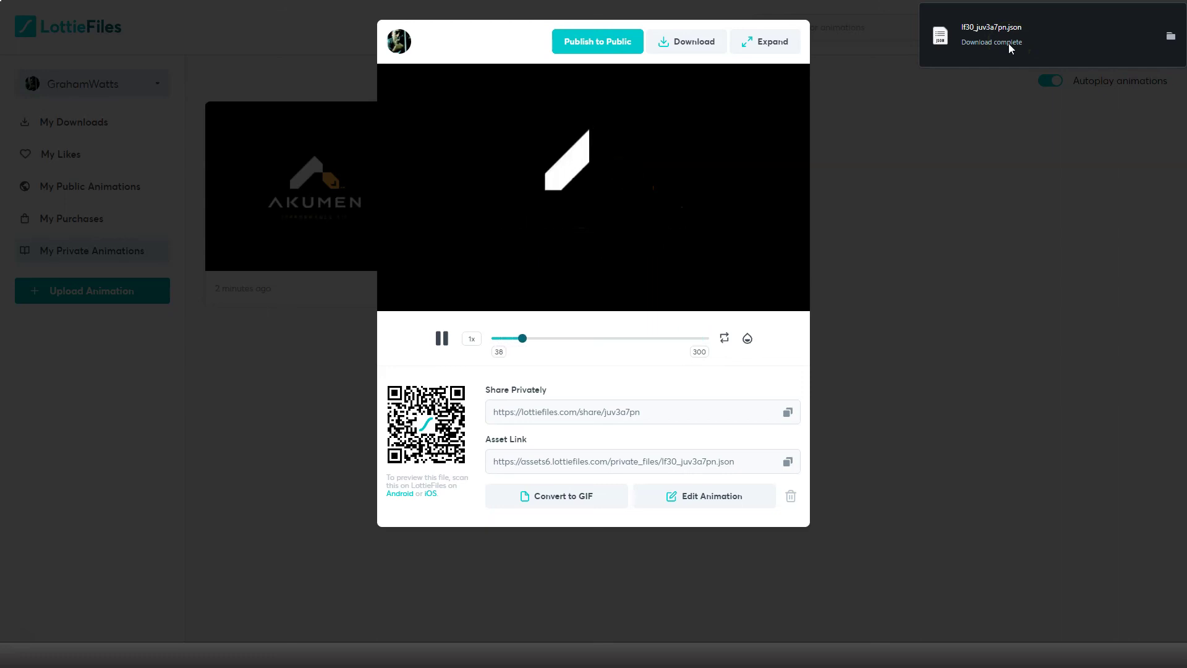
click(898, 208)
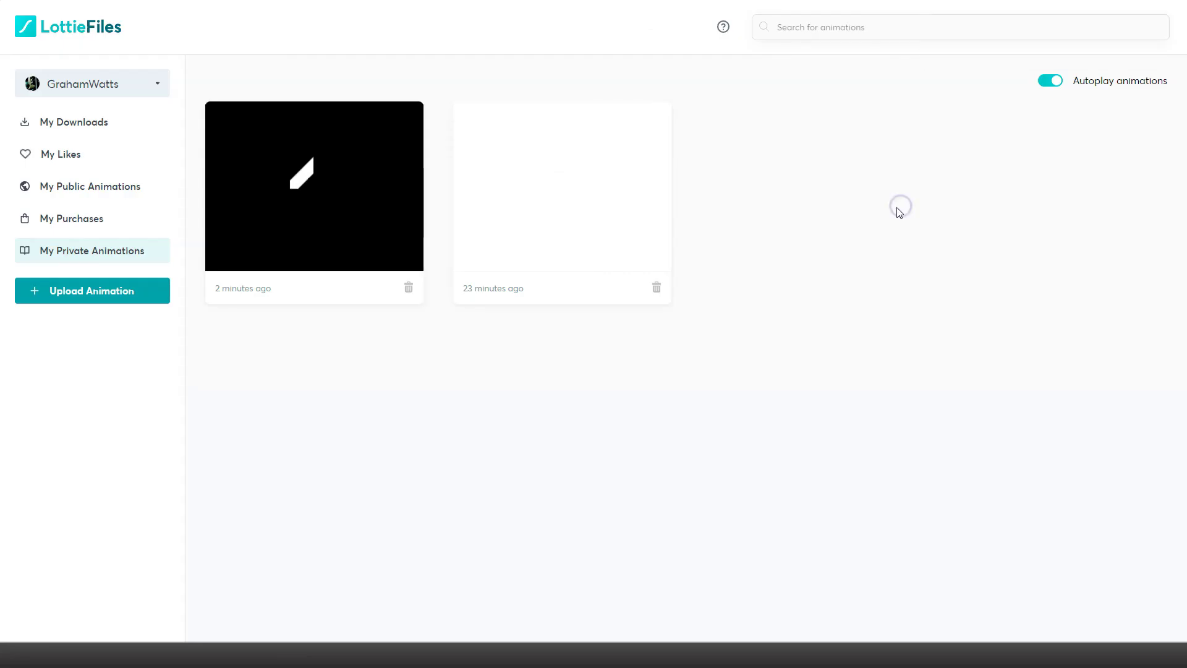